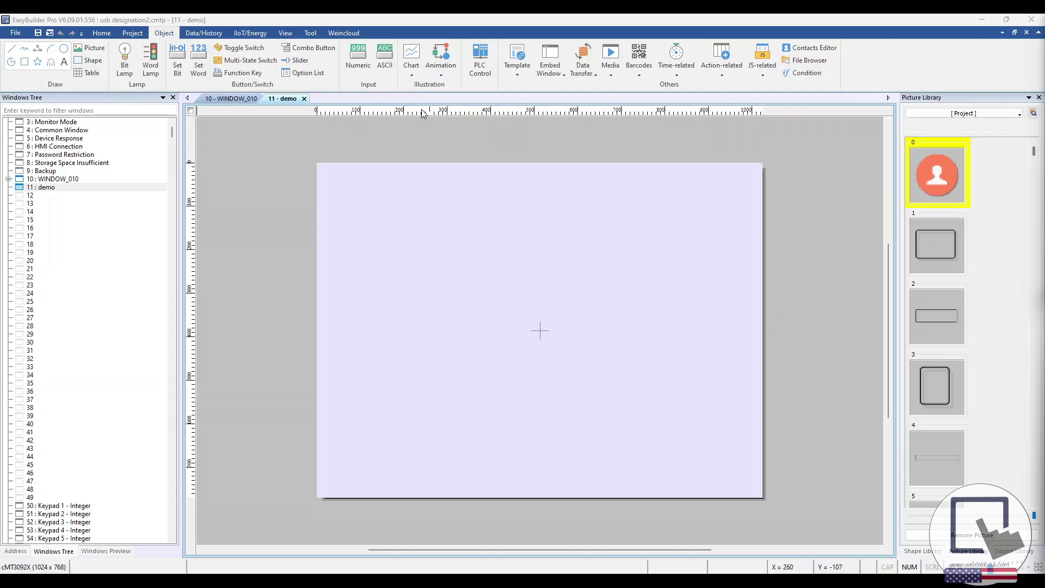
# - Create an ASCII display addressed to system tag LW-12492, the last detected USB partition ID
pyautogui.click(390, 77)
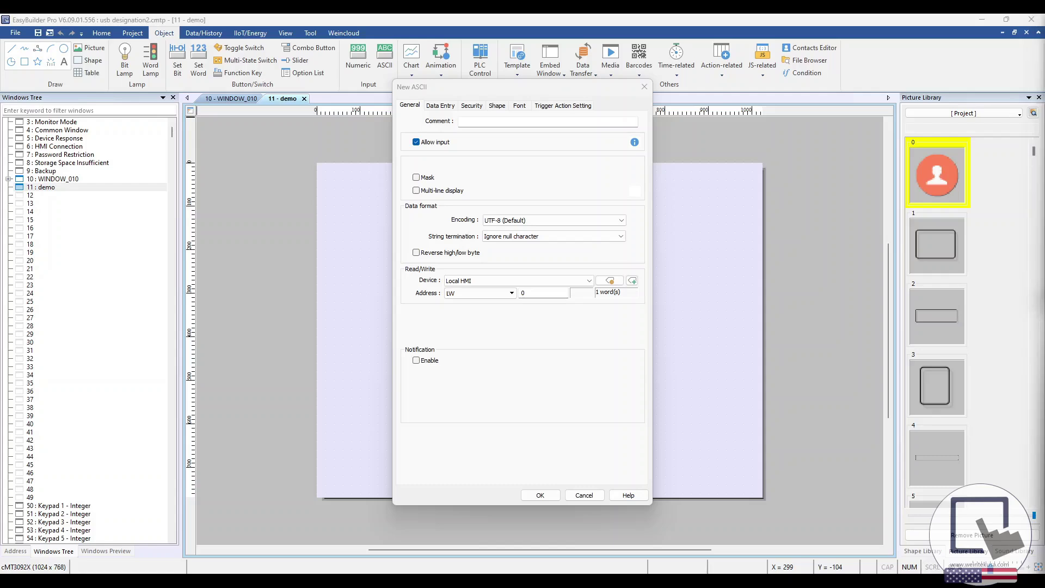
pyautogui.click(617, 283)
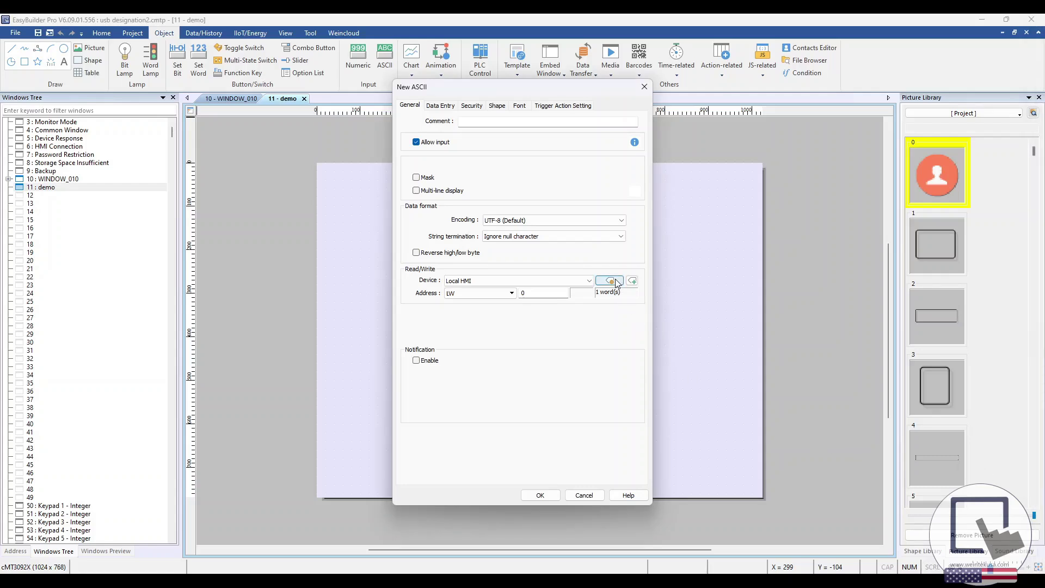
pyautogui.click(617, 283)
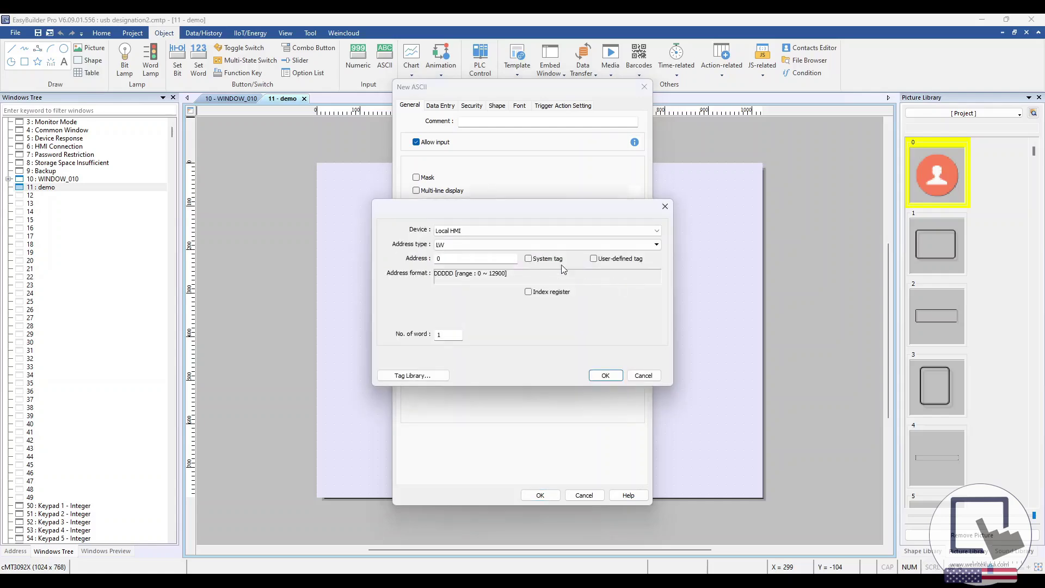
pyautogui.click(536, 261)
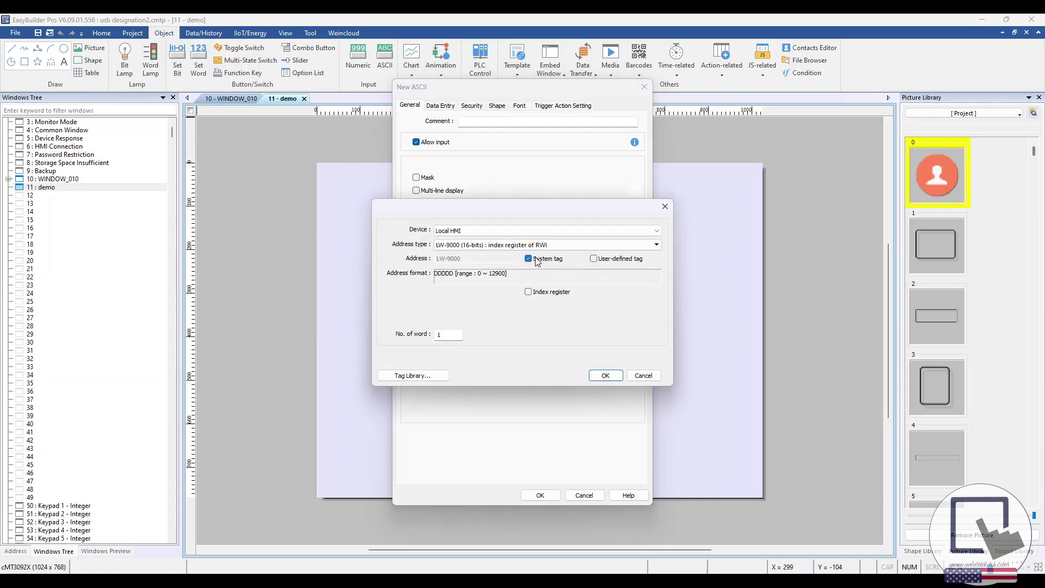
pyautogui.click(437, 377)
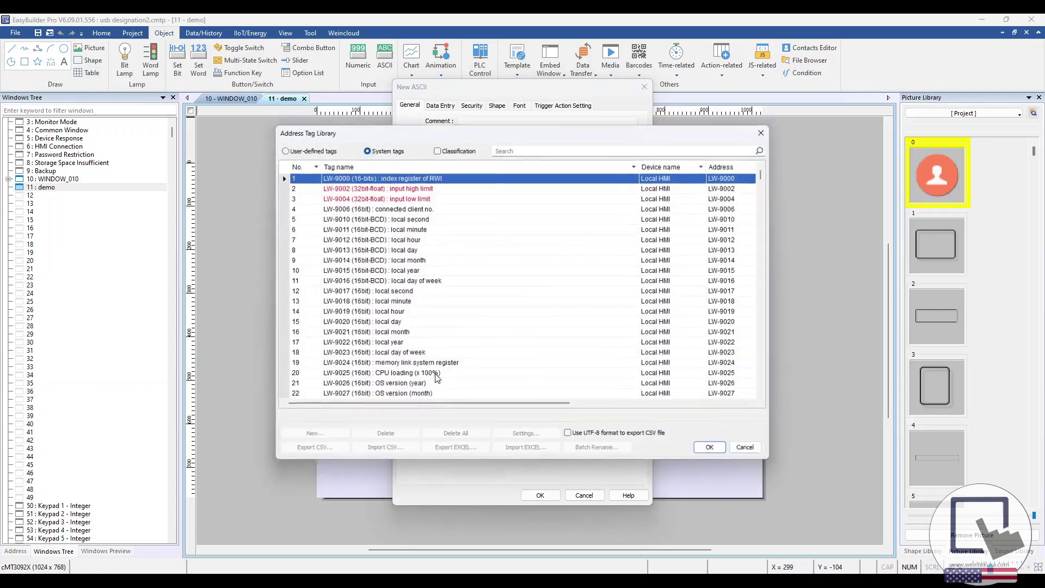
pyautogui.click(517, 151)
pyautogui.write('12492')
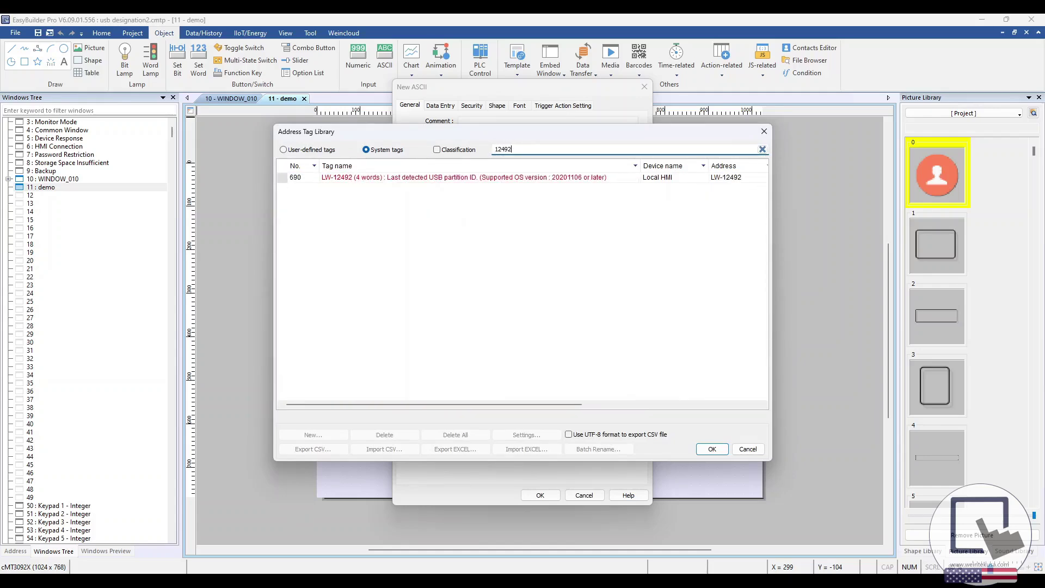
pyautogui.click(491, 180)
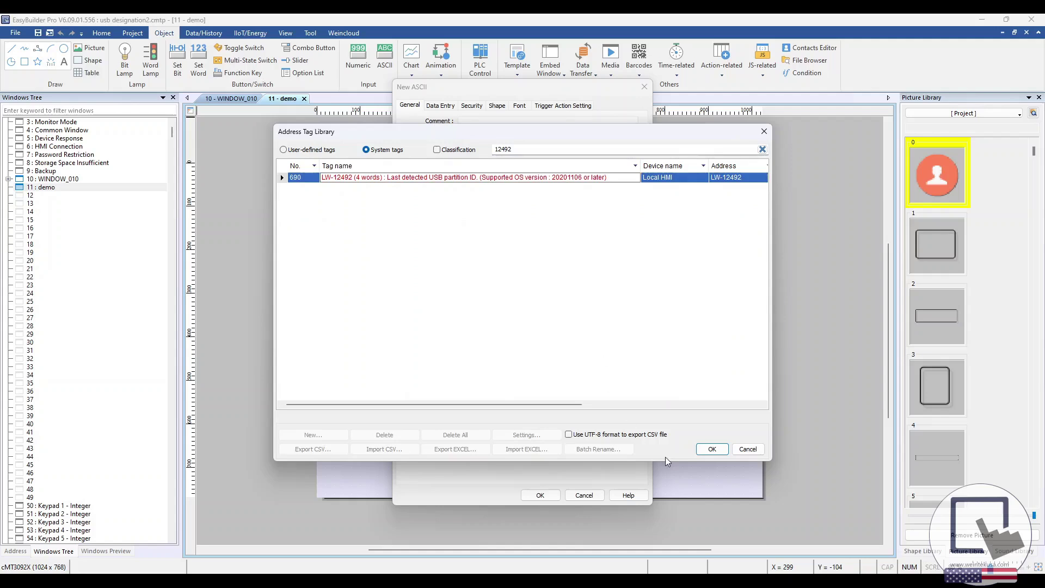
pyautogui.click(712, 449)
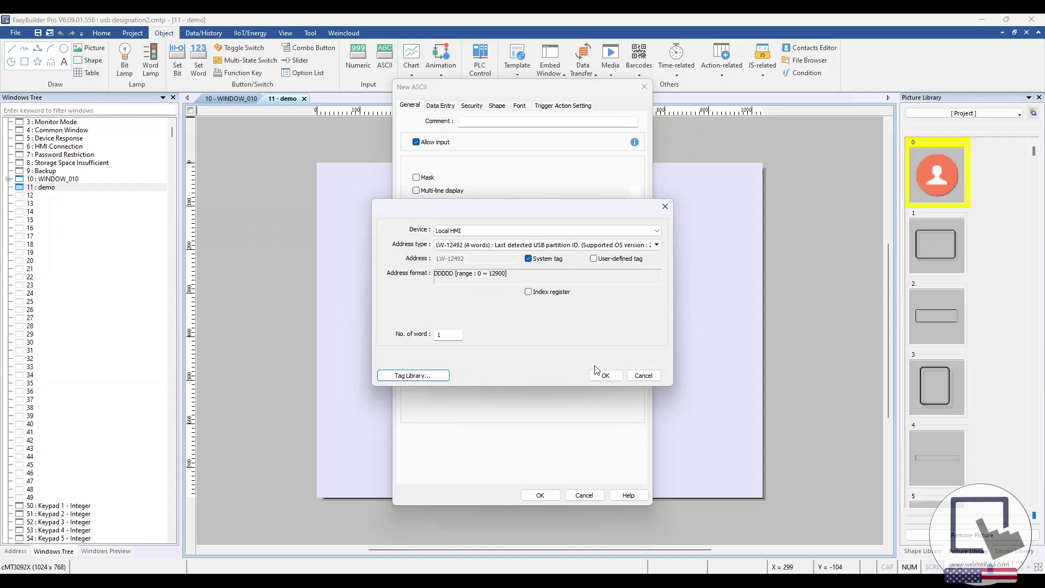
# - Set the display to read 4 words and place it on the demo window
pyautogui.doubleClick(453, 334)
pyautogui.write('4')
pyautogui.click(598, 375)
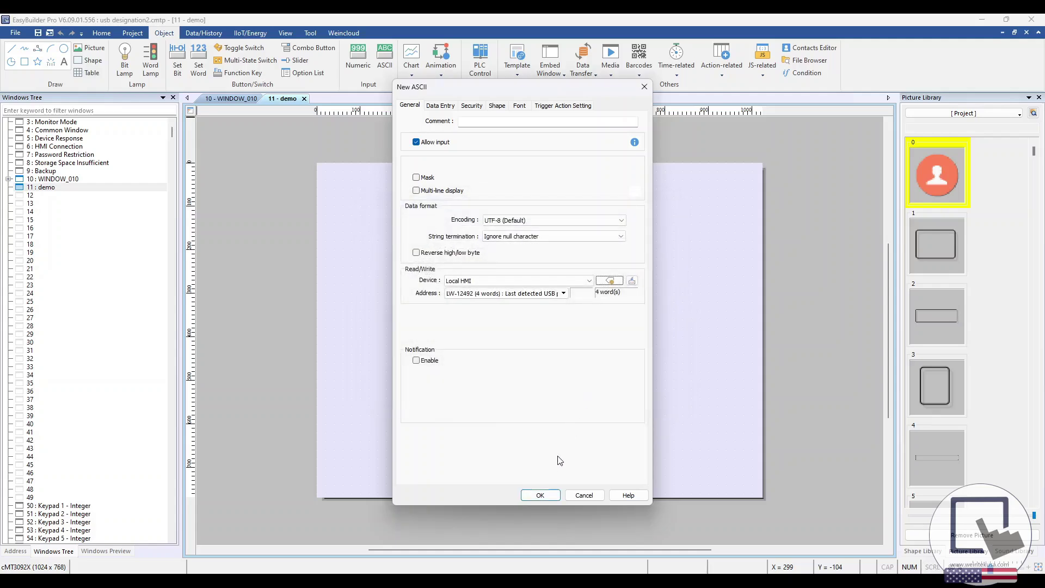
pyautogui.click(538, 494)
pyautogui.click(515, 268)
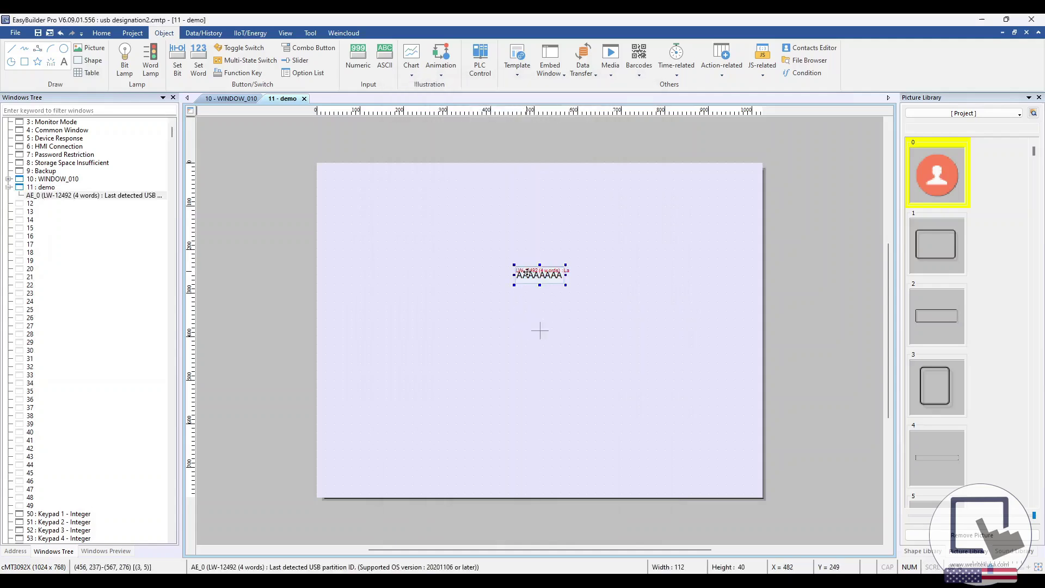
# - Add a second ASCII display bound to LW-12498, the USB1 partition ID, on the window
pyautogui.click(711, 357)
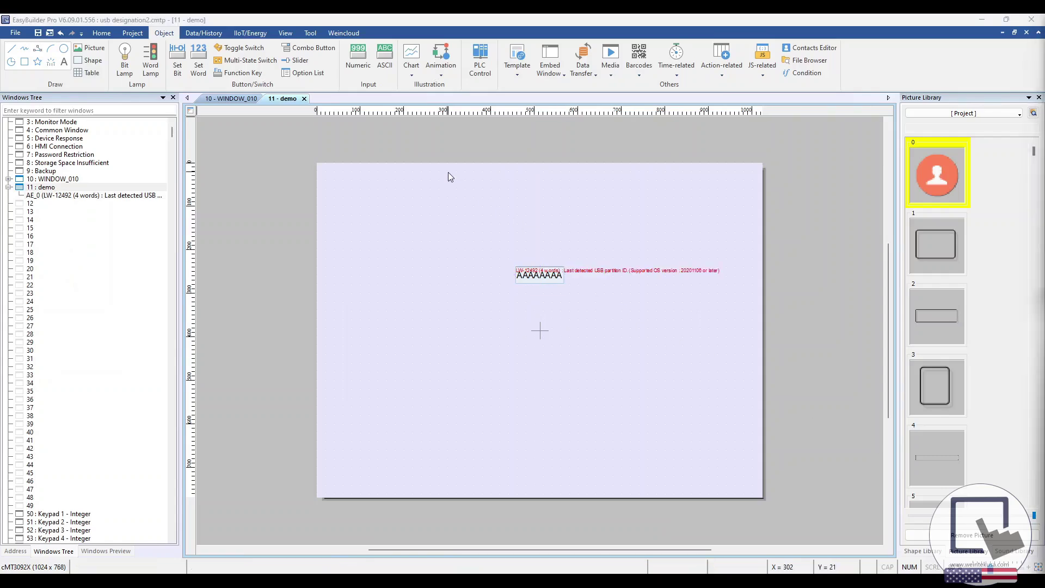
pyautogui.click(389, 76)
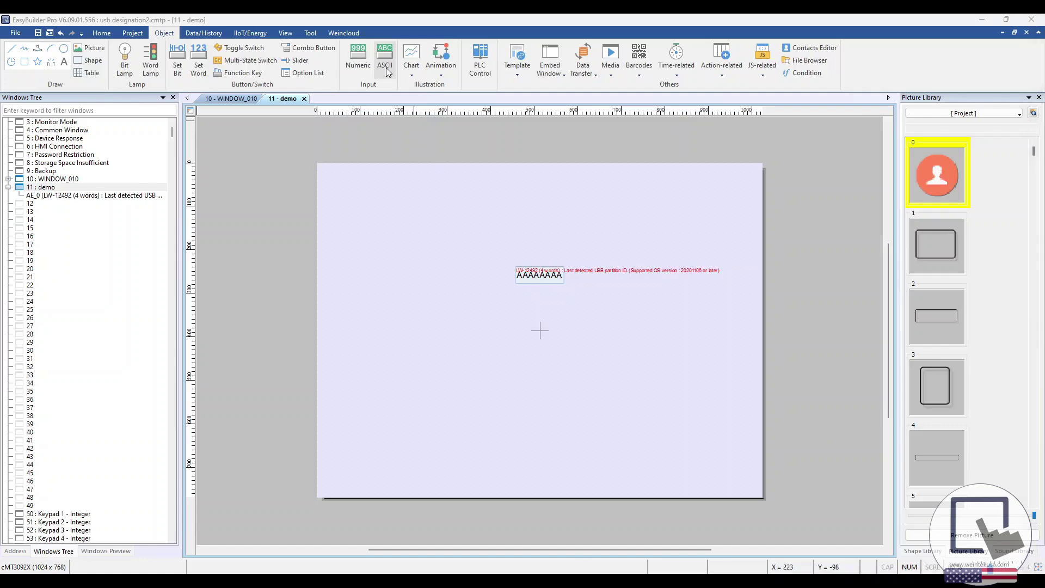
pyautogui.click(420, 272)
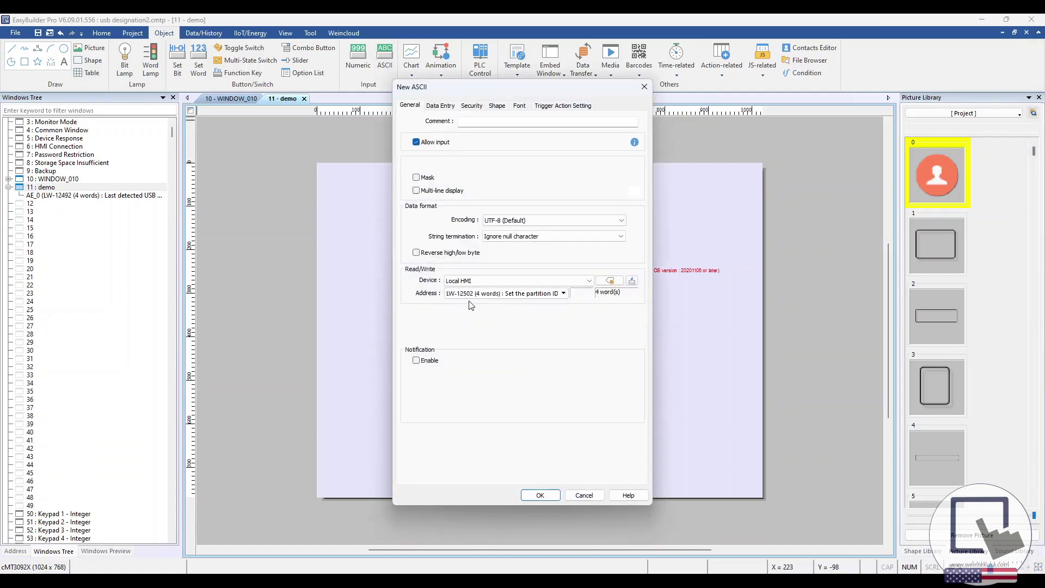
pyautogui.click(517, 293)
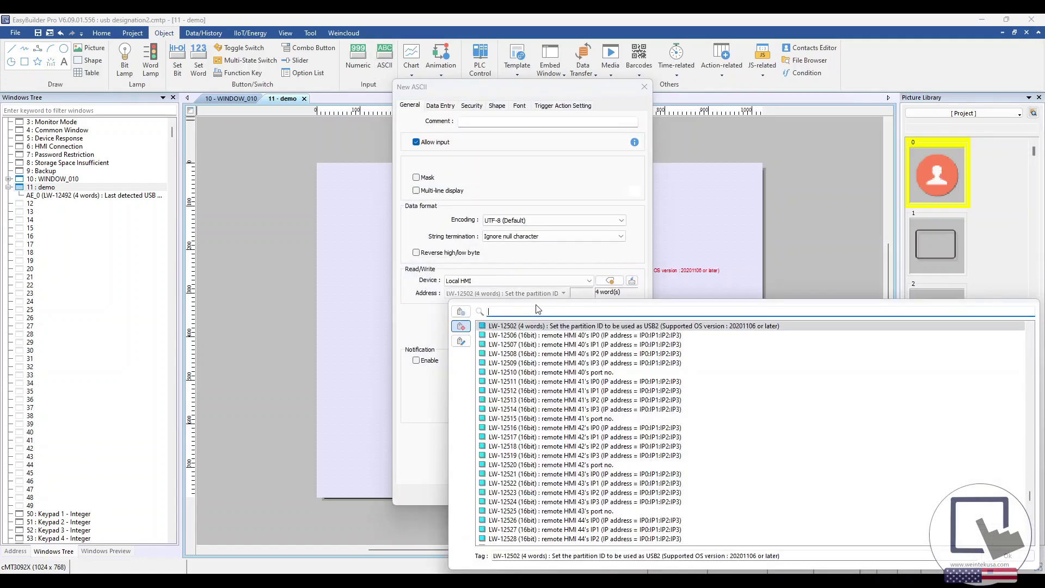
pyautogui.write('12498')
pyautogui.click(558, 326)
pyautogui.click(558, 329)
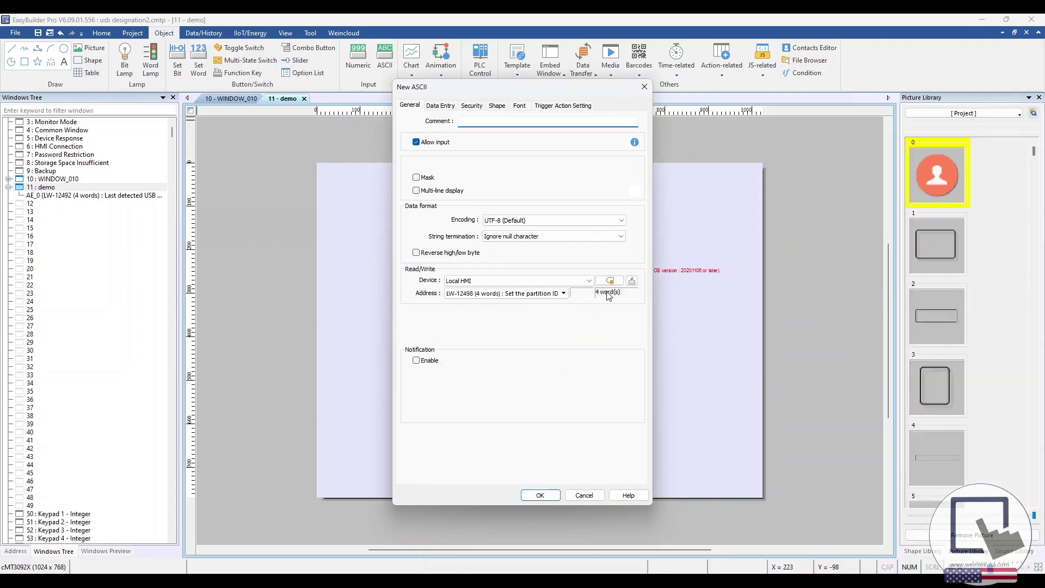
pyautogui.click(545, 500)
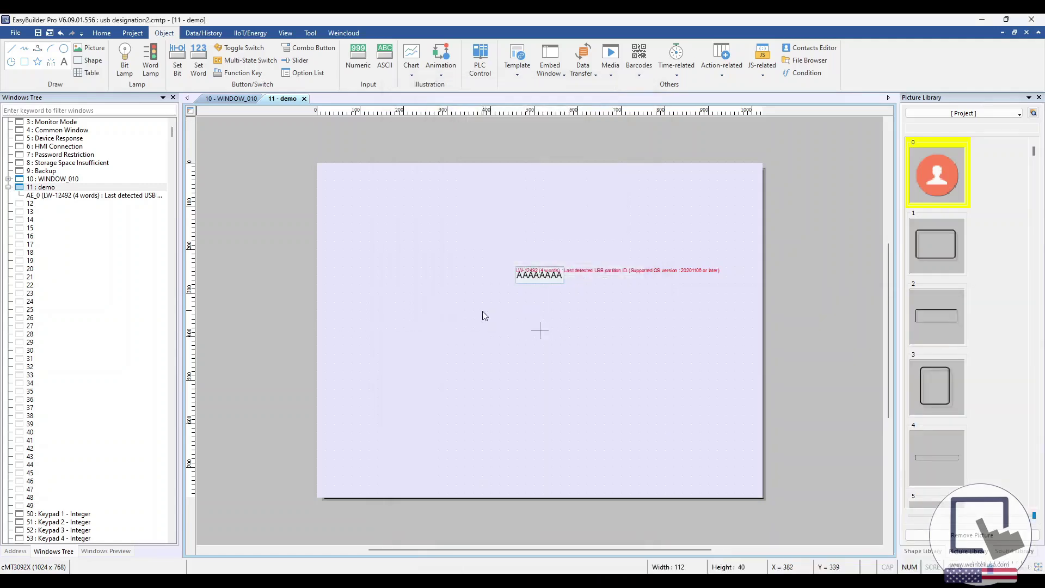
pyautogui.click(451, 340)
# - Duplicate the USB1 display to its right and readdress the copy to LW-12502 for USB2
pyautogui.moveTo(451, 340); pyautogui.dragTo(585, 339)
pyautogui.doubleClick(585, 339)
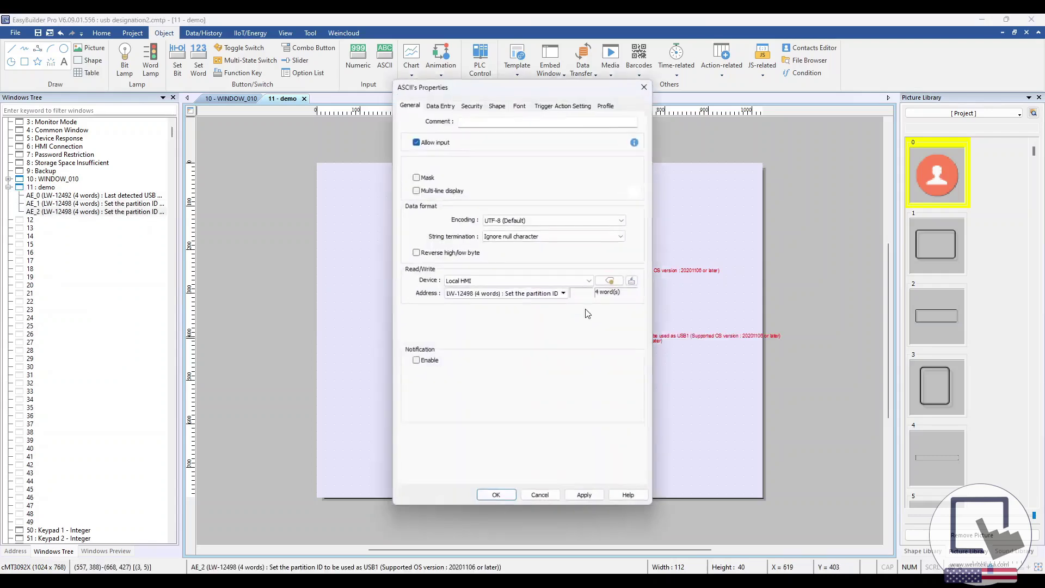
pyautogui.click(516, 296)
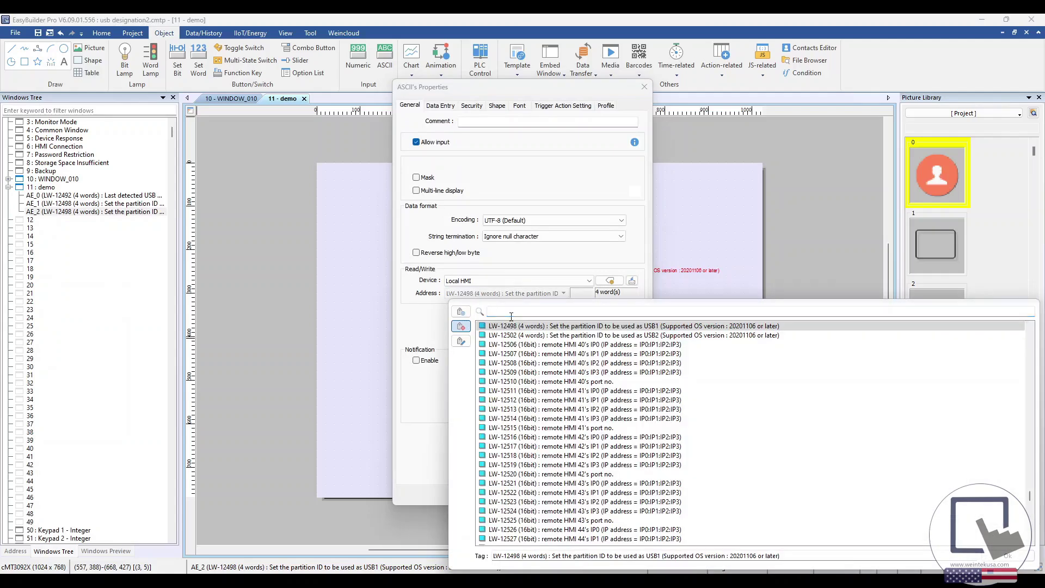
pyautogui.write('12502')
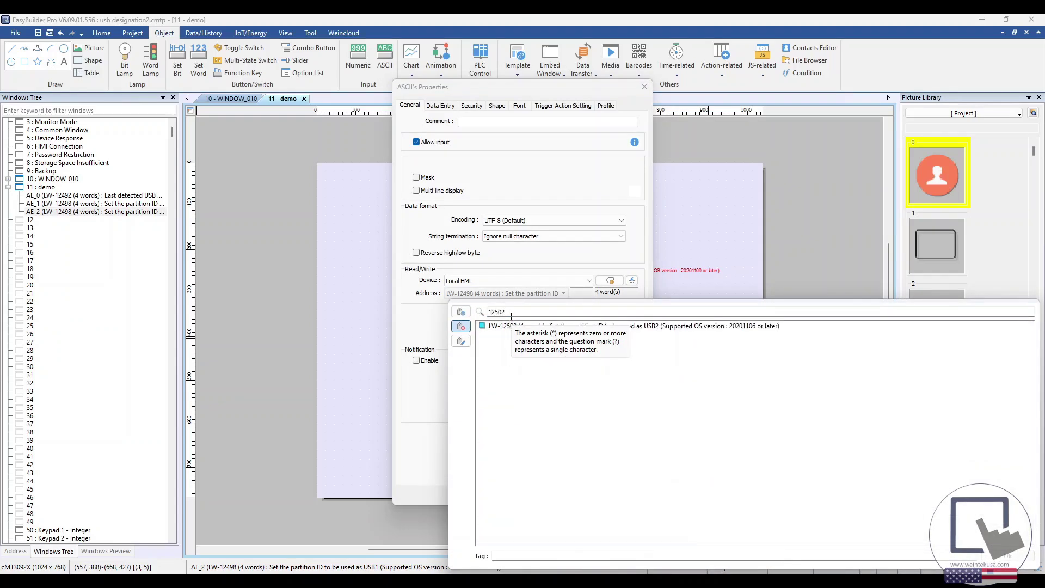
pyautogui.click(697, 328)
pyautogui.click(493, 496)
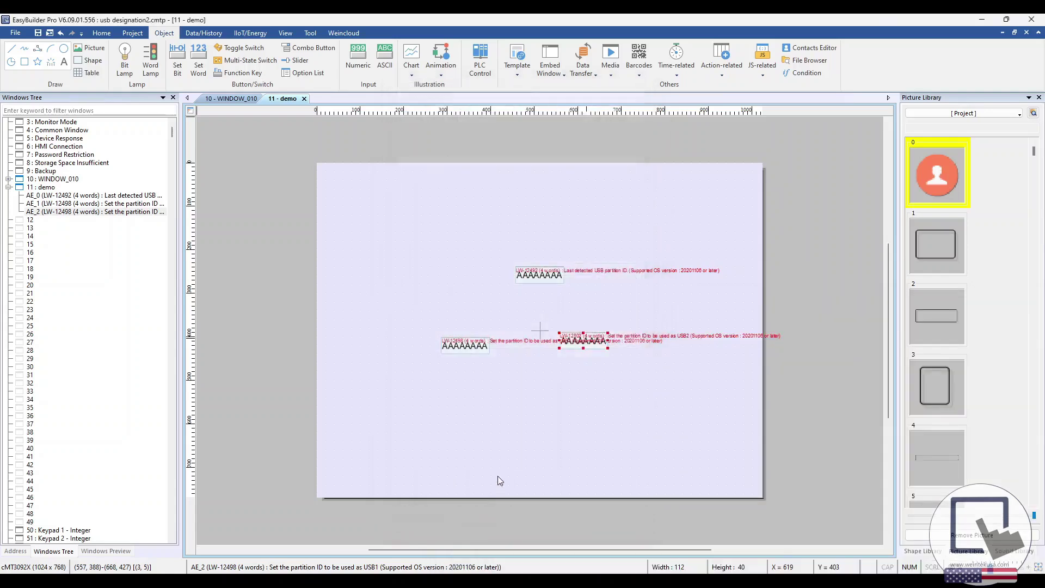
# - Recheck that the USB1 display uses LW-12498 and review the USB2 display's address
pyautogui.click(473, 343)
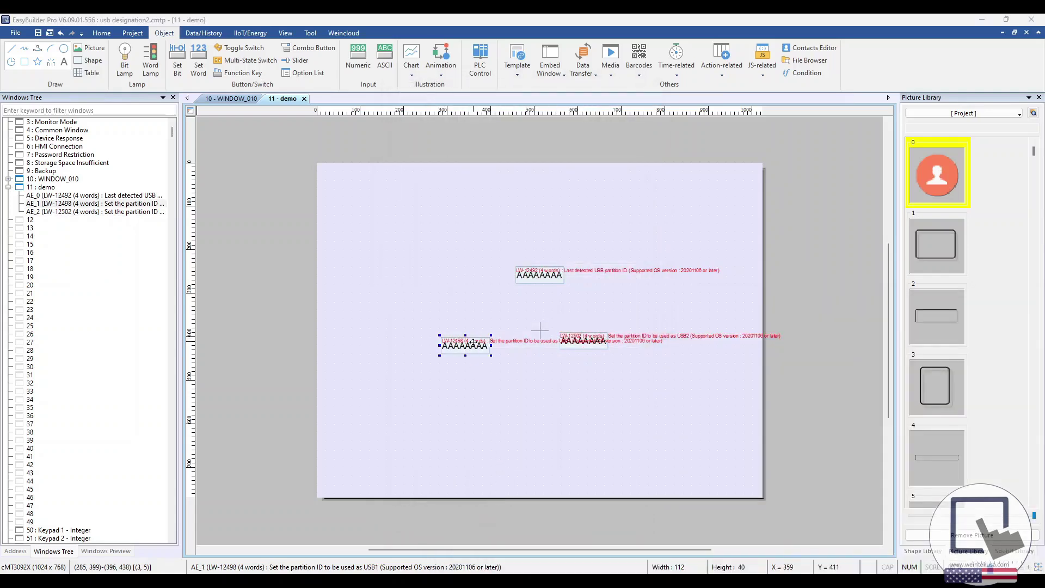
pyautogui.doubleClick(473, 343)
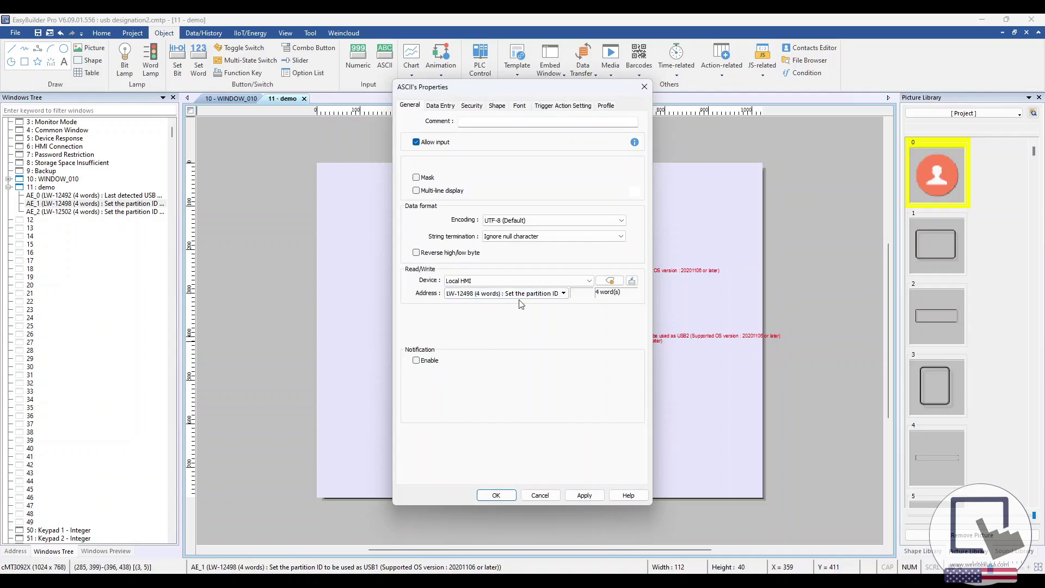
pyautogui.click(553, 295)
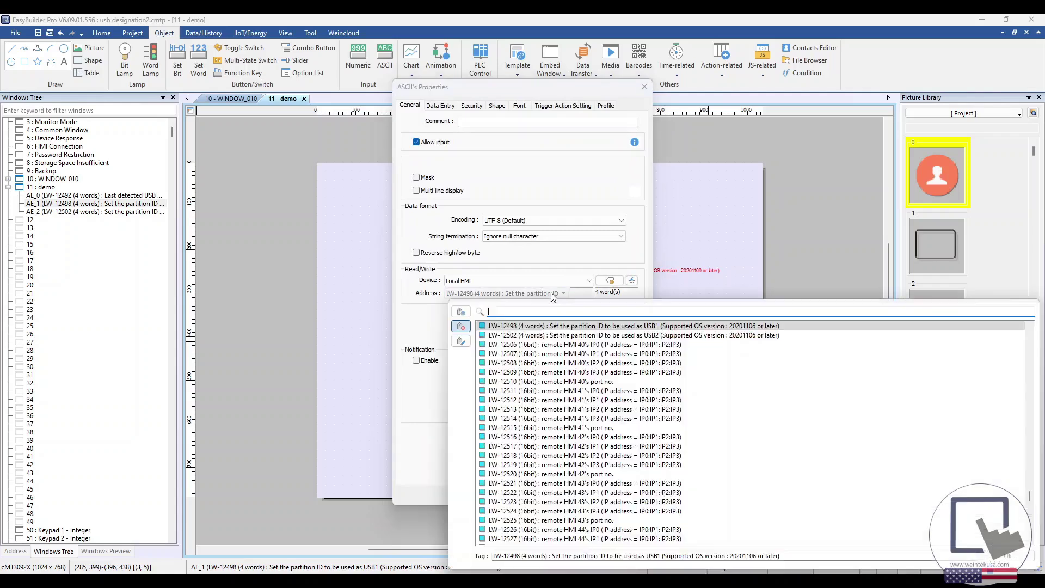
pyautogui.click(438, 325)
pyautogui.click(648, 86)
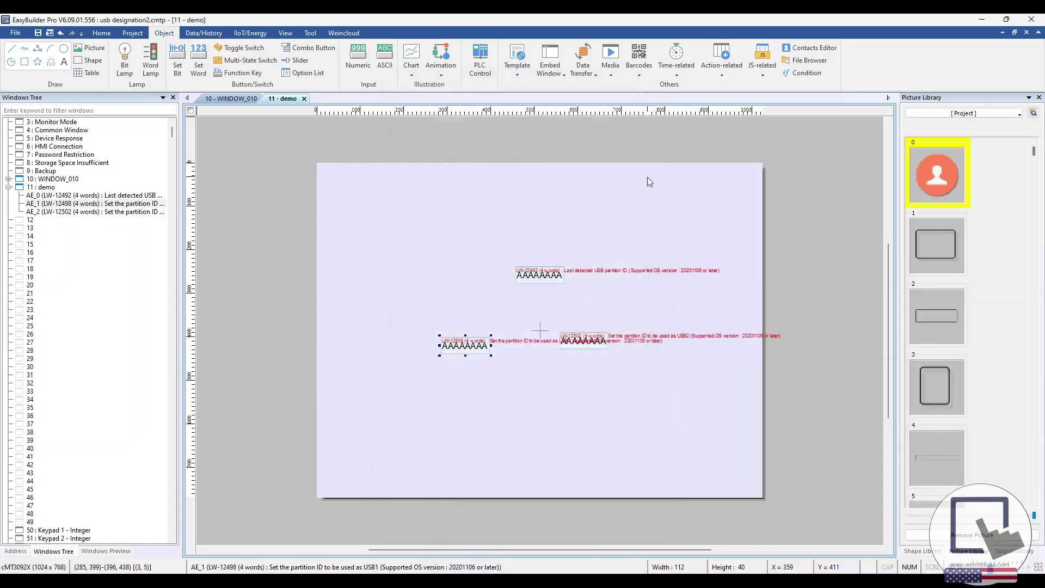
pyautogui.doubleClick(585, 340)
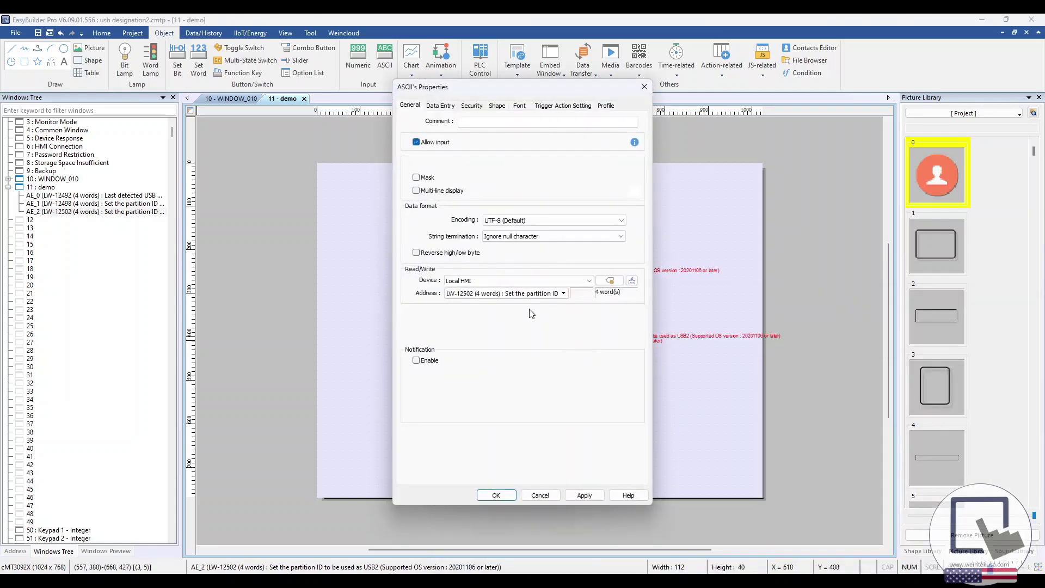
pyautogui.click(541, 295)
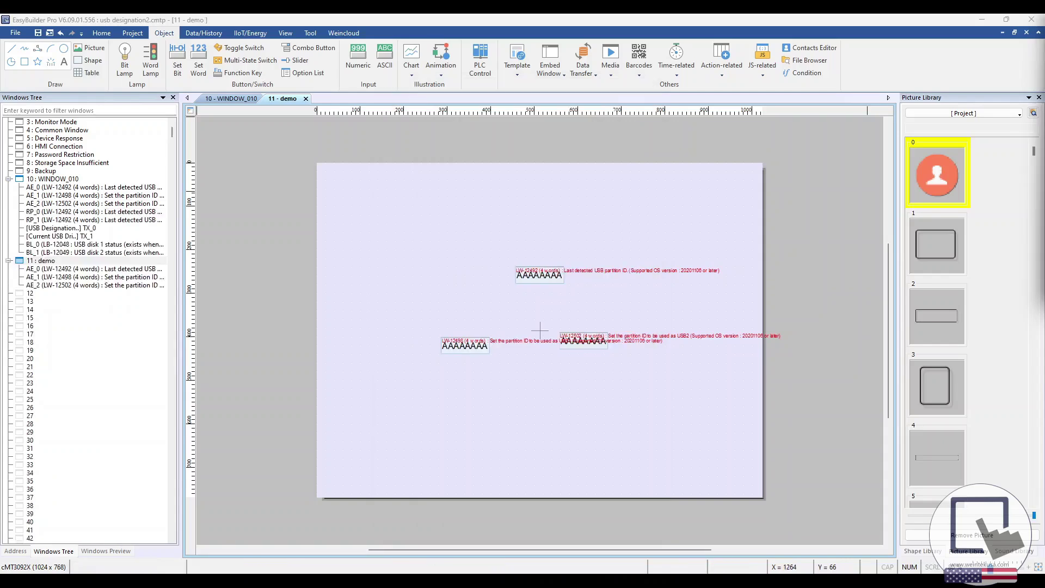
# - Add a per-page data transfer button copying LW-12492 to LW-12498 below the USB1 display
pyautogui.click(585, 79)
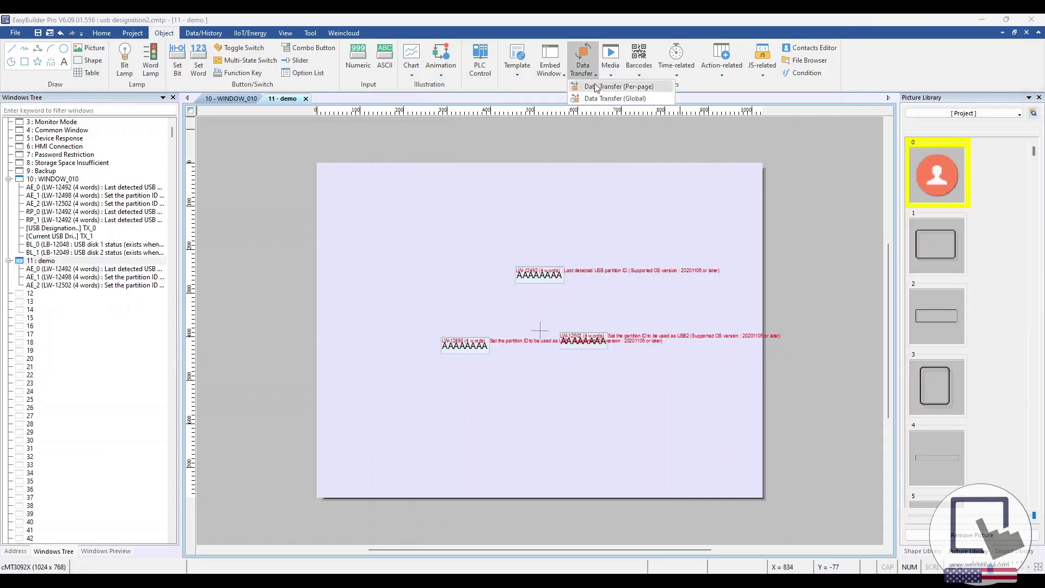
pyautogui.click(608, 87)
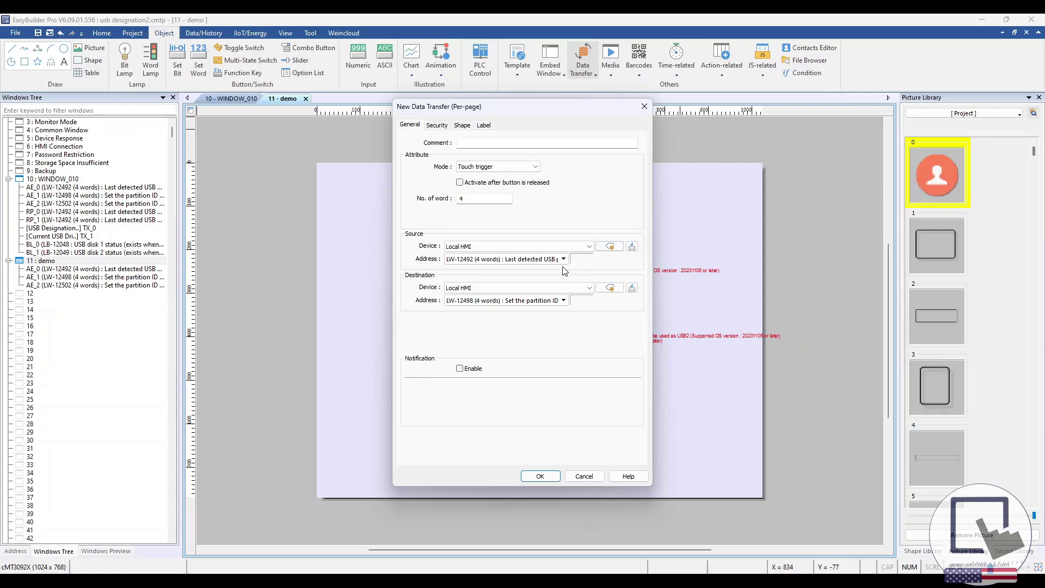
pyautogui.click(547, 260)
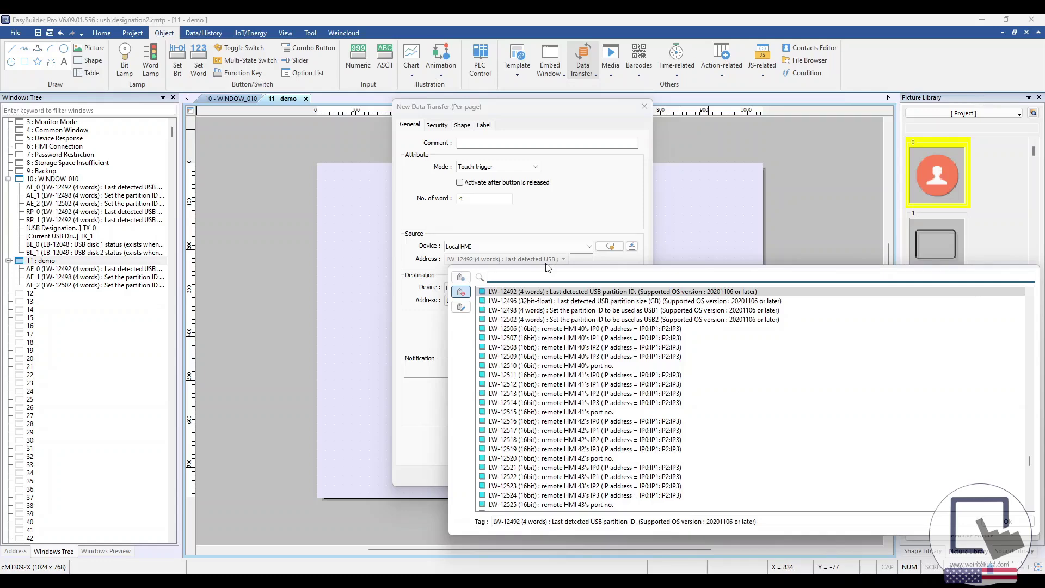
pyautogui.click(546, 264)
pyautogui.click(499, 301)
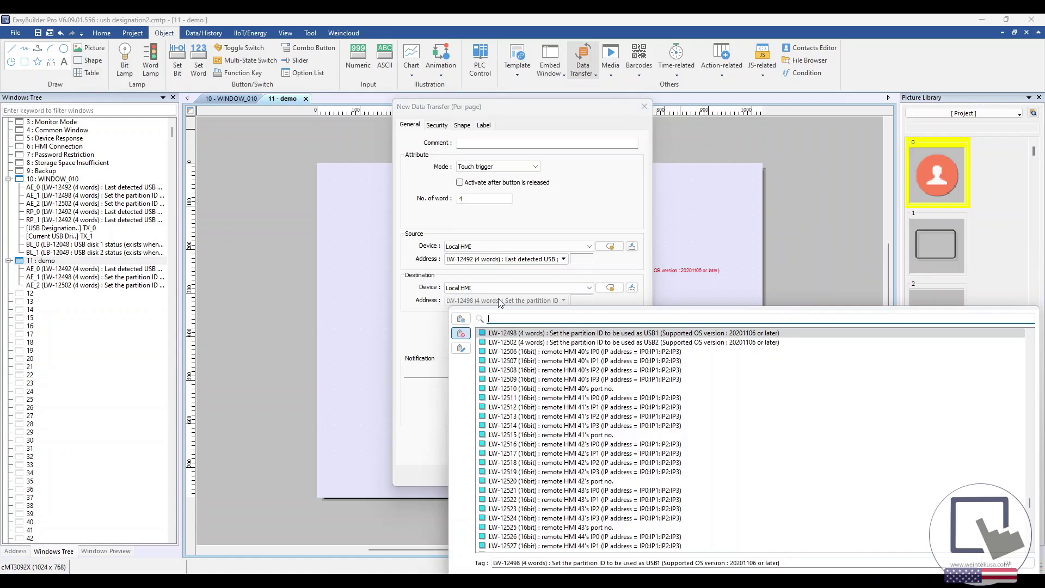
pyautogui.click(499, 301)
pyautogui.click(537, 477)
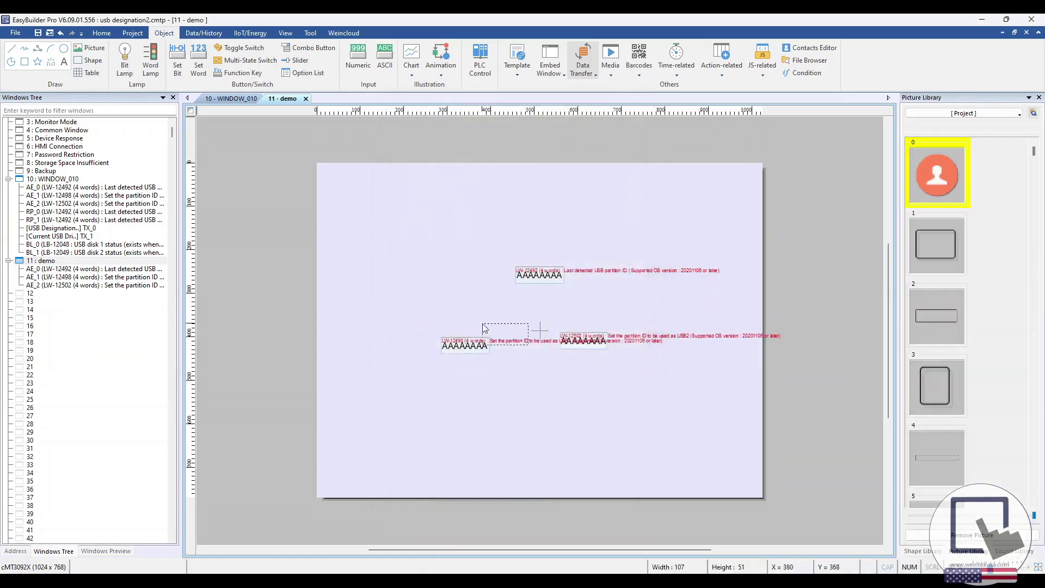
pyautogui.click(423, 382)
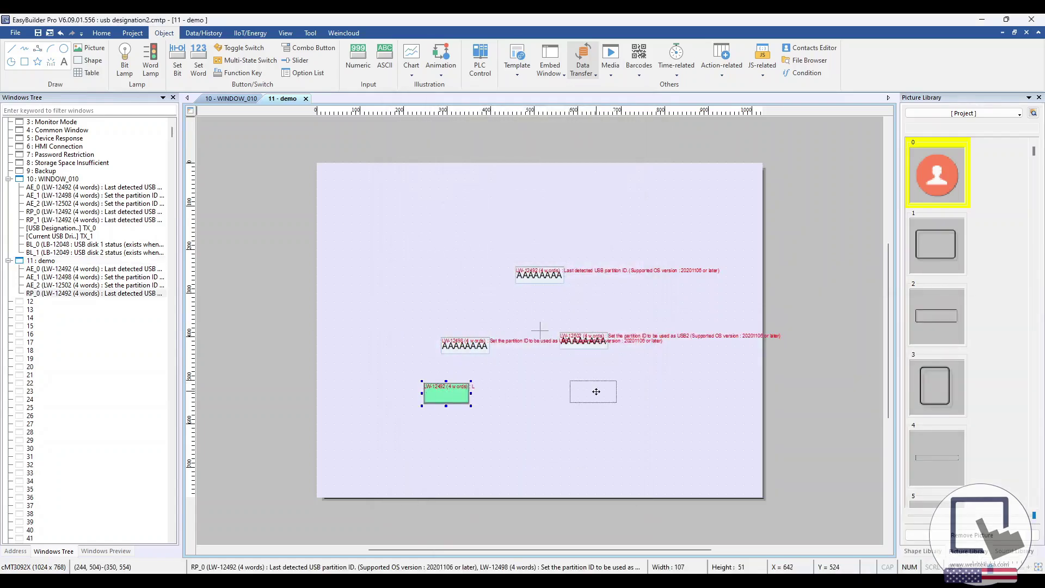
# - Place a second transfer button below the USB2 display with destination LW-12502
pyautogui.click(596, 391)
pyautogui.doubleClick(597, 390)
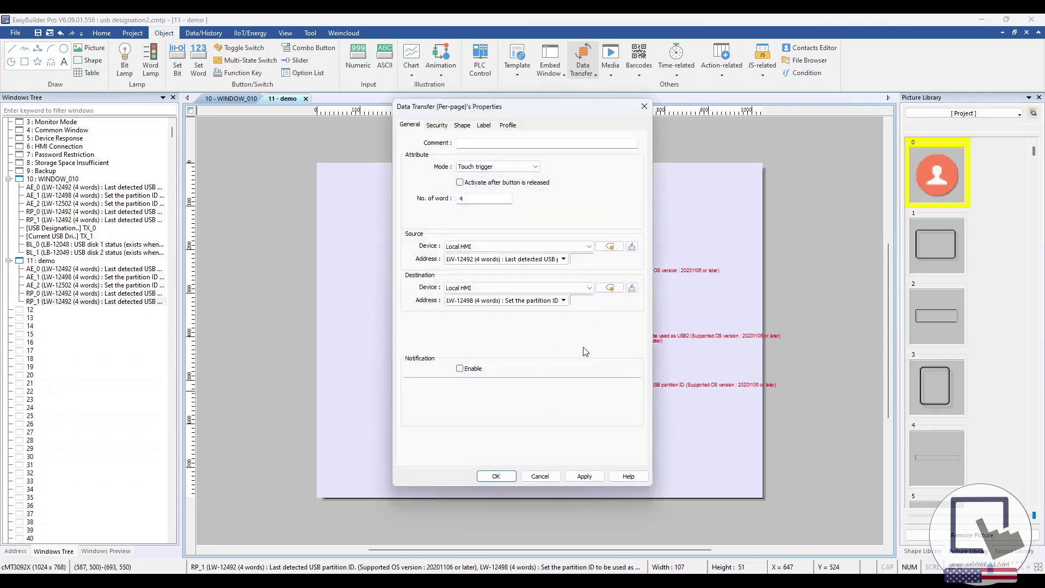
pyautogui.click(505, 301)
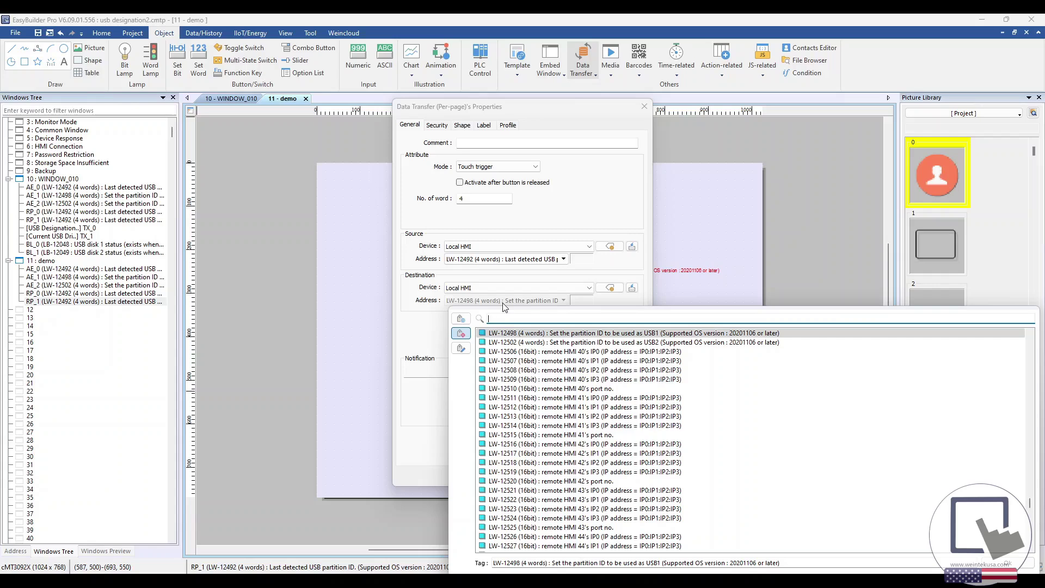
pyautogui.write('12502')
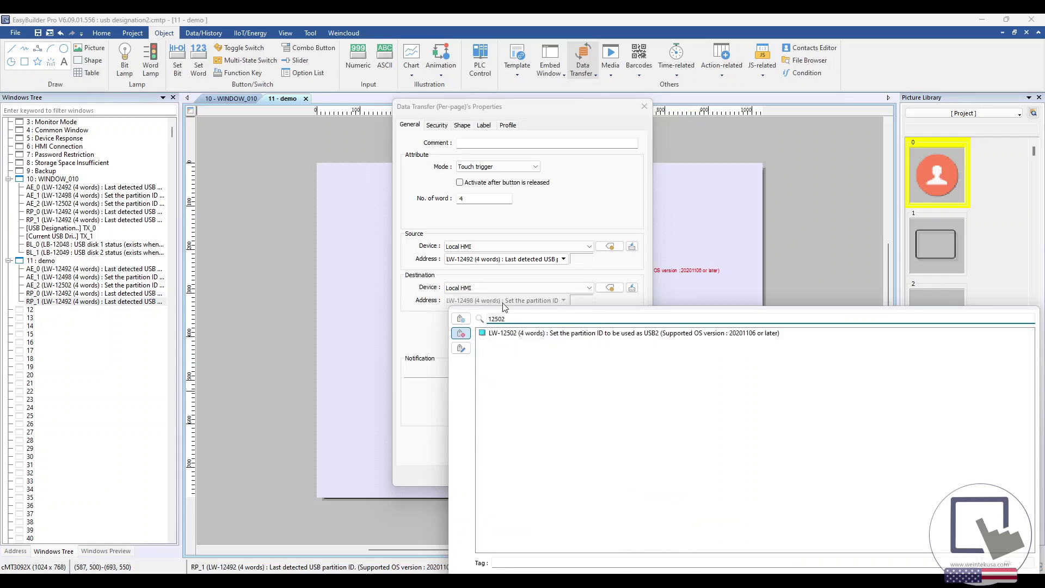
pyautogui.doubleClick(544, 333)
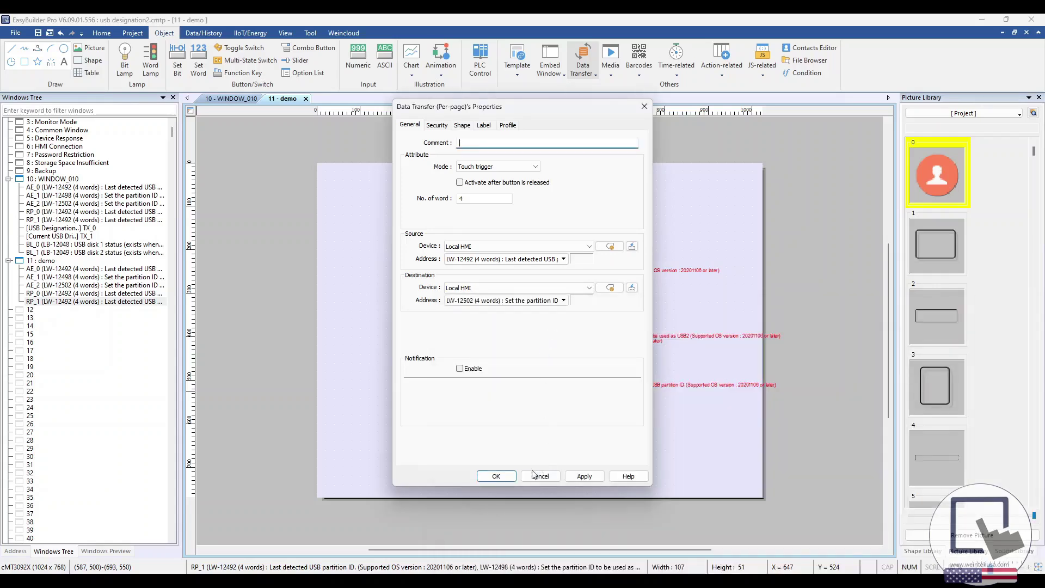
pyautogui.click(496, 476)
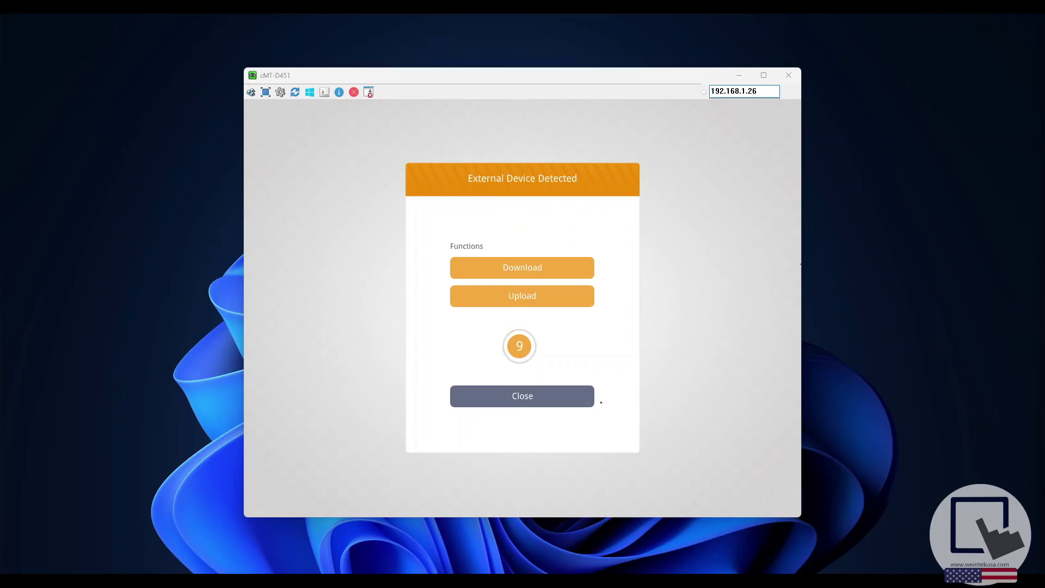
# - Dismiss both device prompts, assigning partition AA76027C to USB1 and 7C39B0C3 to USB2
pyautogui.click(572, 397)
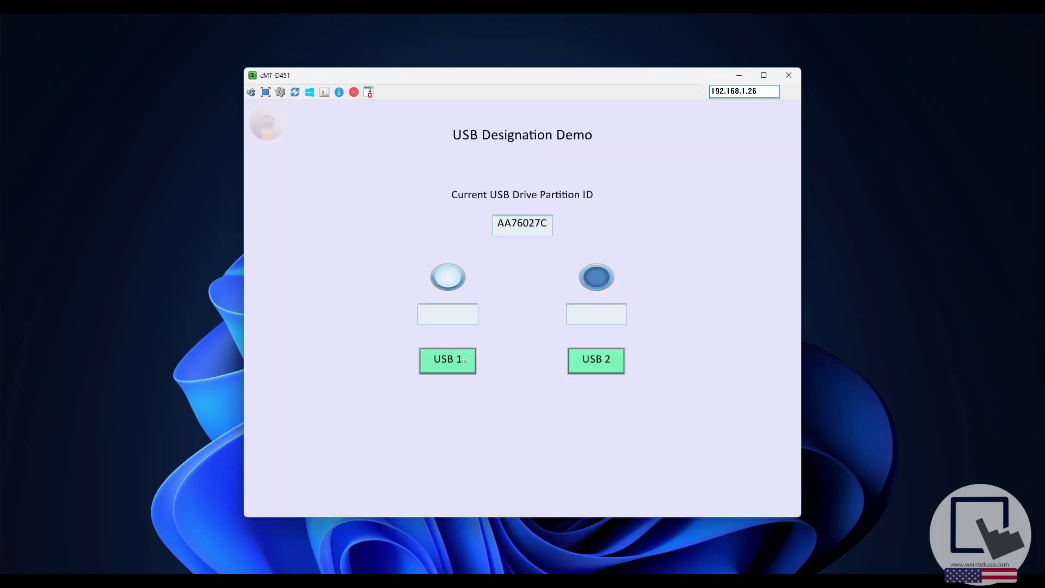
pyautogui.click(457, 364)
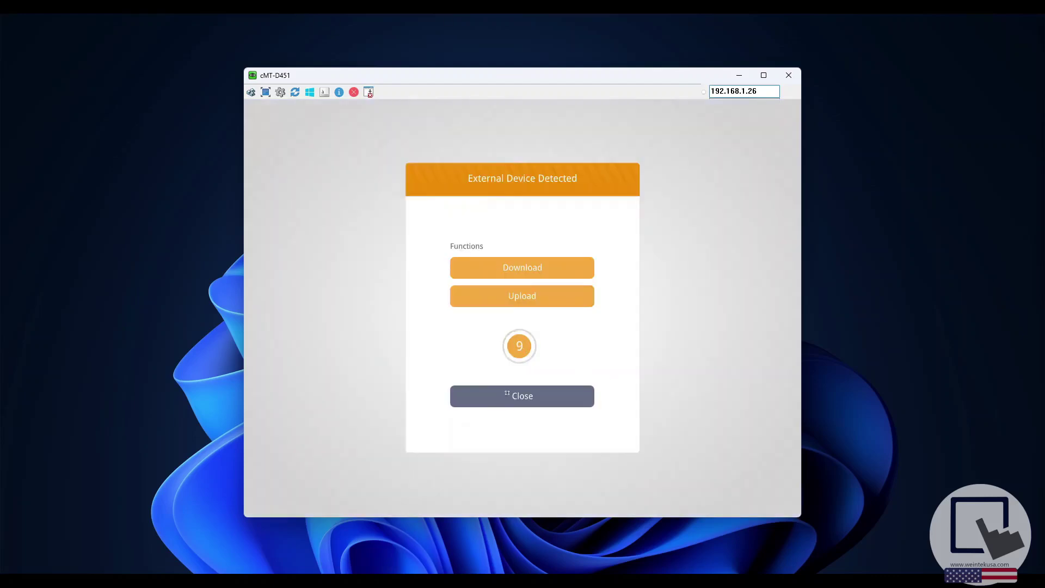
pyautogui.click(506, 393)
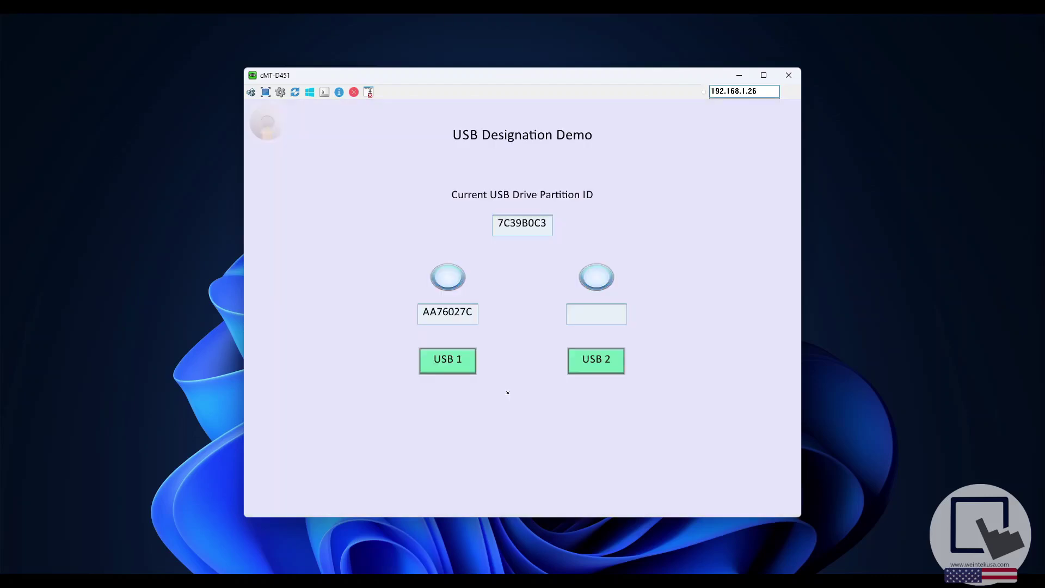
pyautogui.click(595, 367)
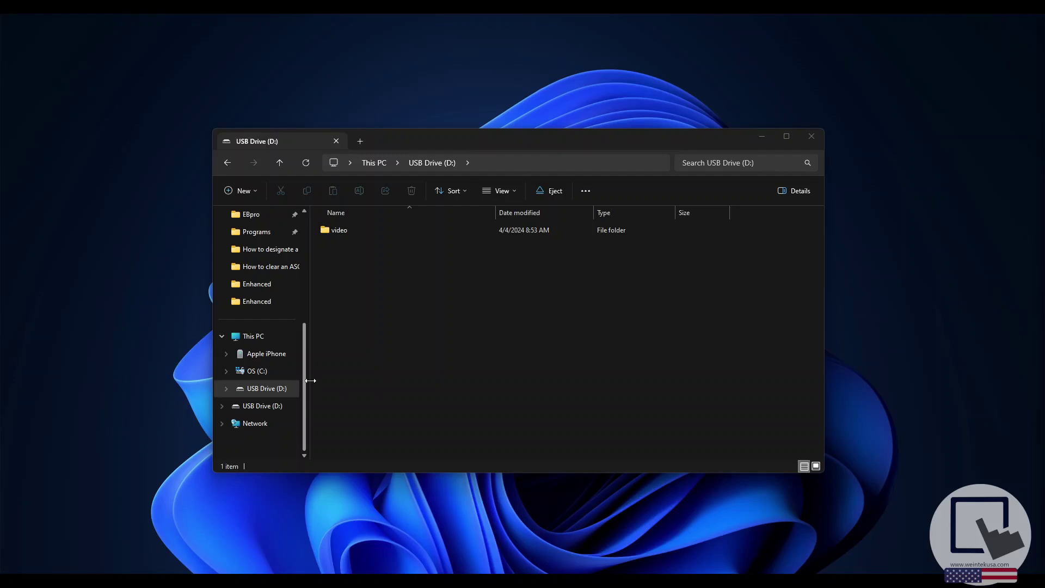
# - Bring up the Format dialog for USB Drive (D:) in File Explorer
pyautogui.rightClick(274, 390)
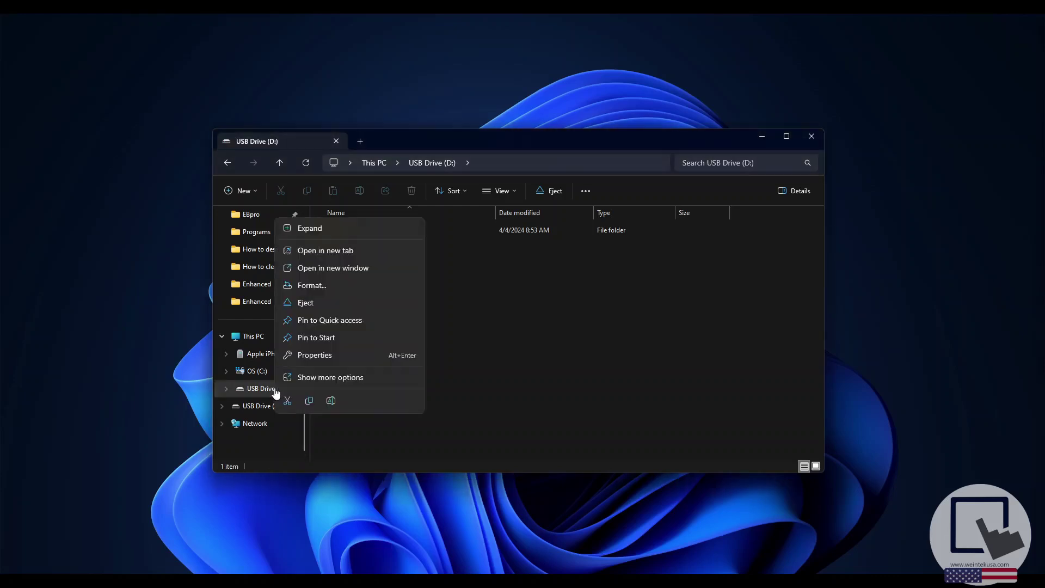
pyautogui.click(335, 285)
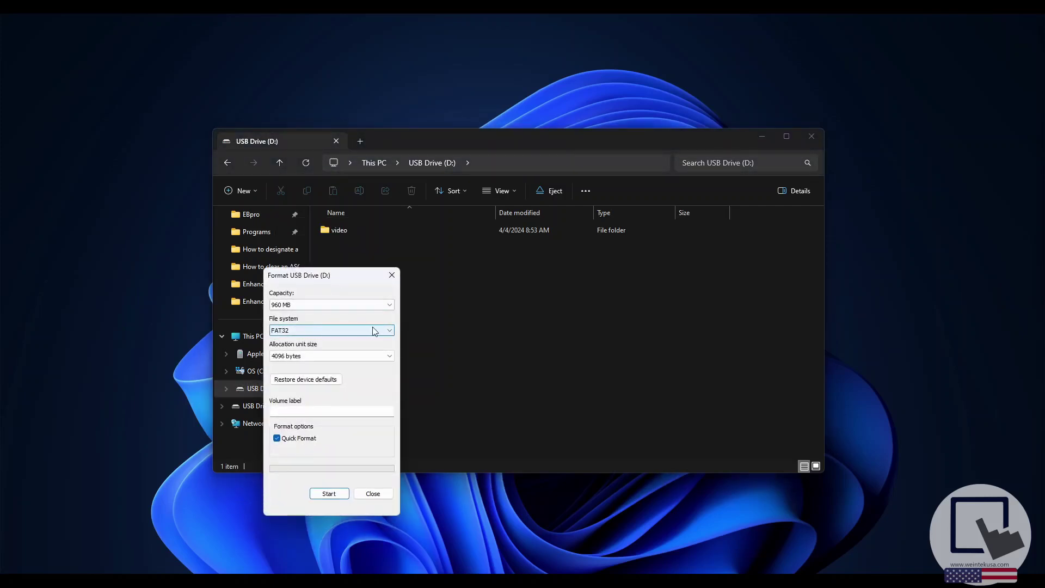